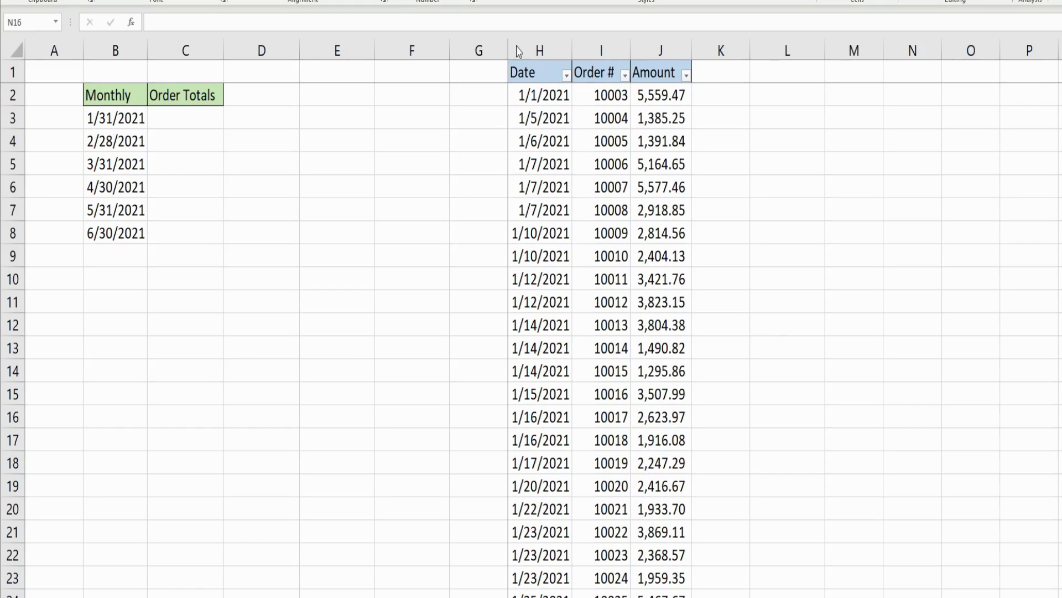
Review the Date, Order # and Amount columns and the month-end dates in B3:B8, then select C3
{"action": "left_click", "coordinate": [530, 47]}
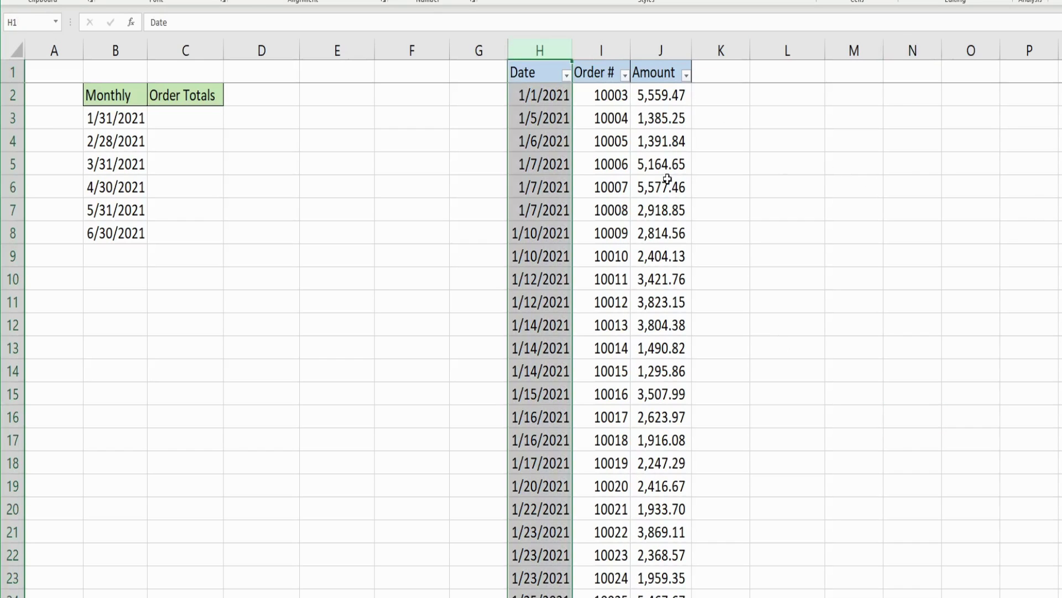
{"action": "left_click", "coordinate": [629, 206]}
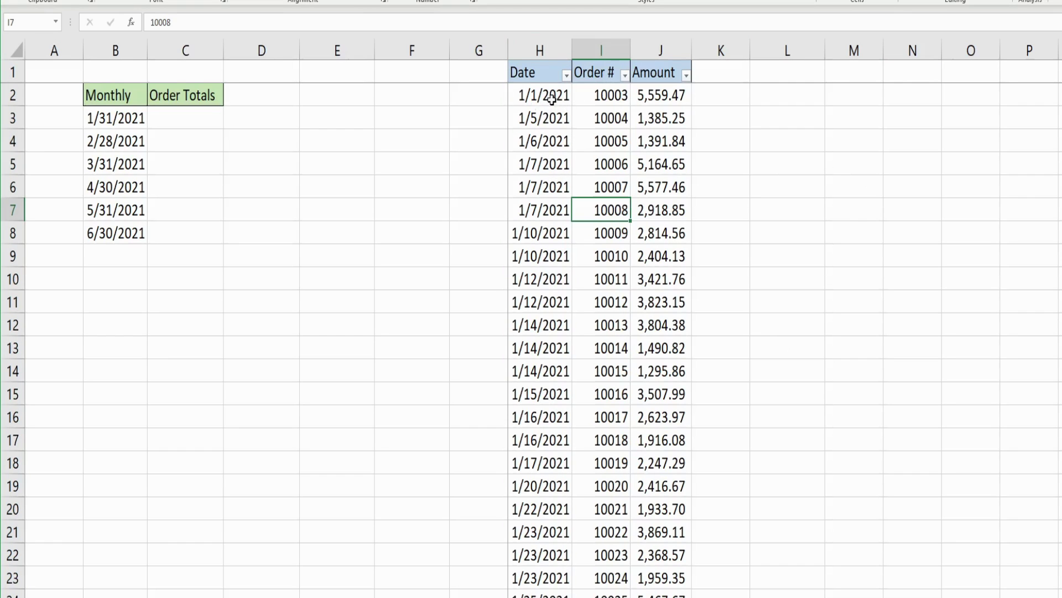
{"action": "left_click", "coordinate": [540, 49]}
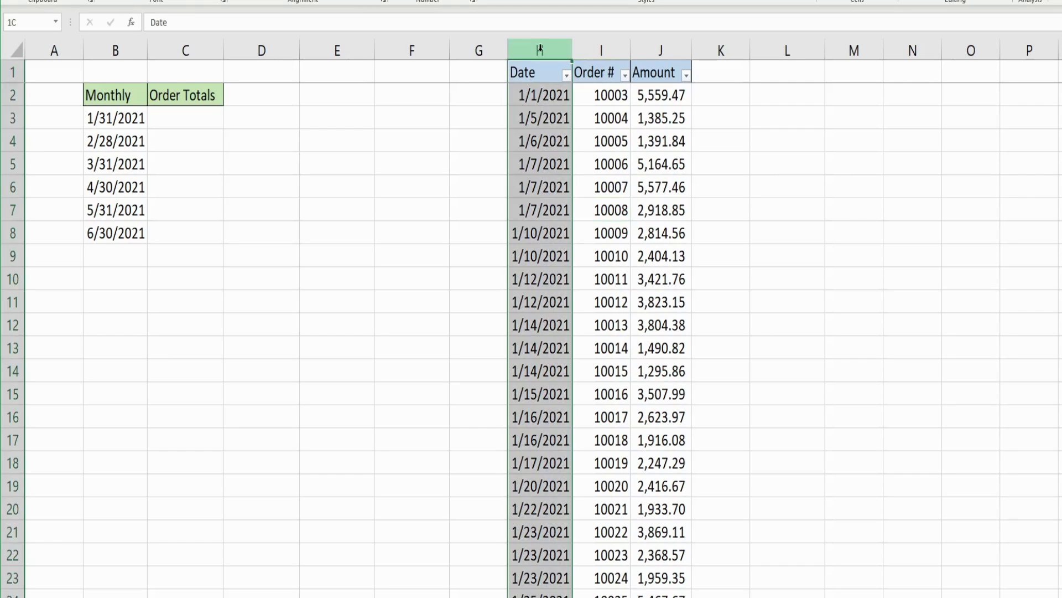
{"action": "left_click", "coordinate": [589, 49]}
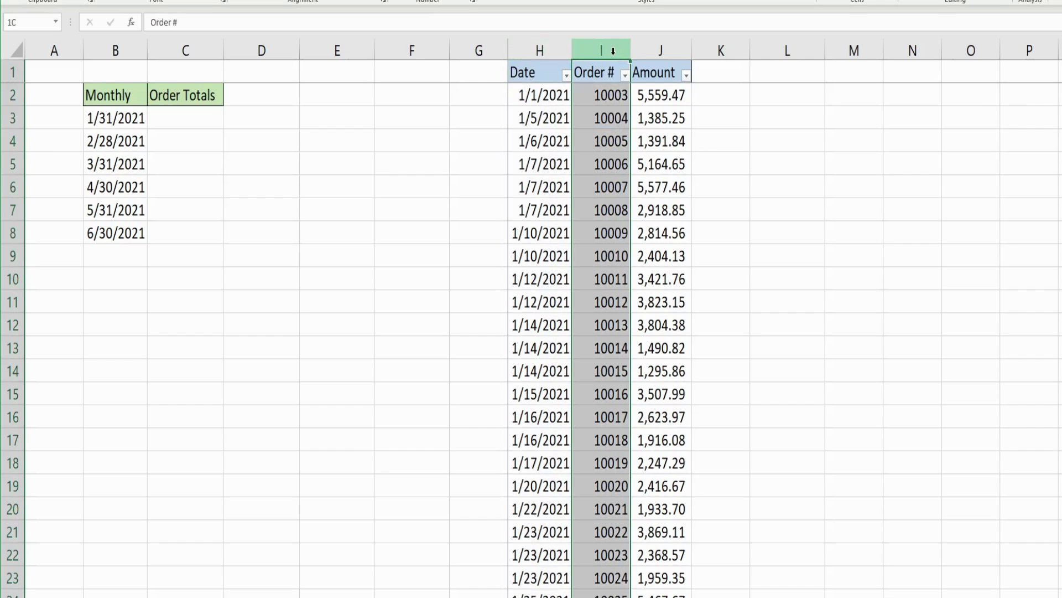
{"action": "left_click", "coordinate": [672, 52]}
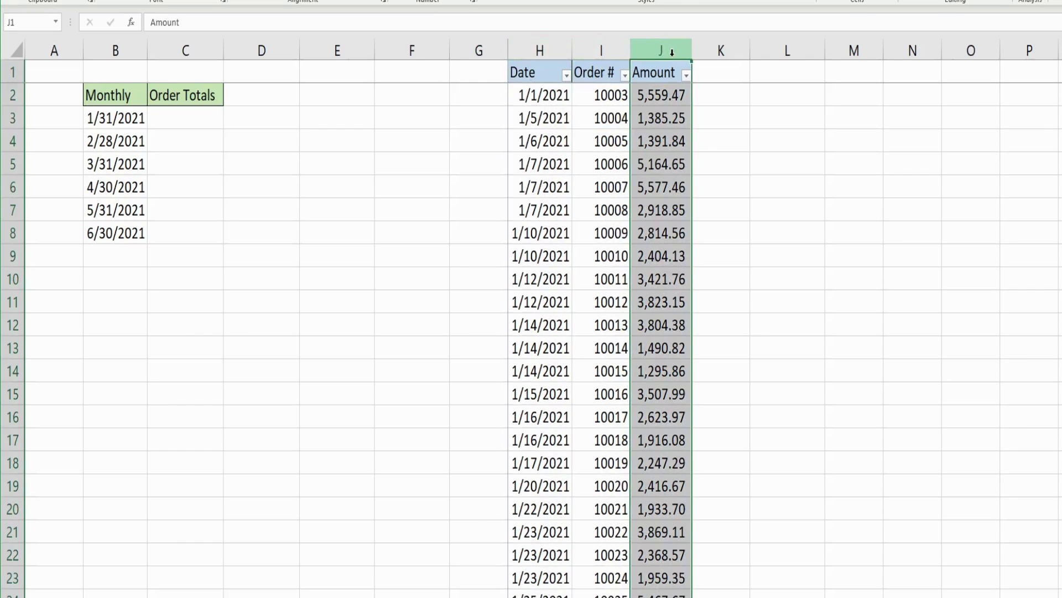
{"action": "left_click", "coordinate": [197, 216]}
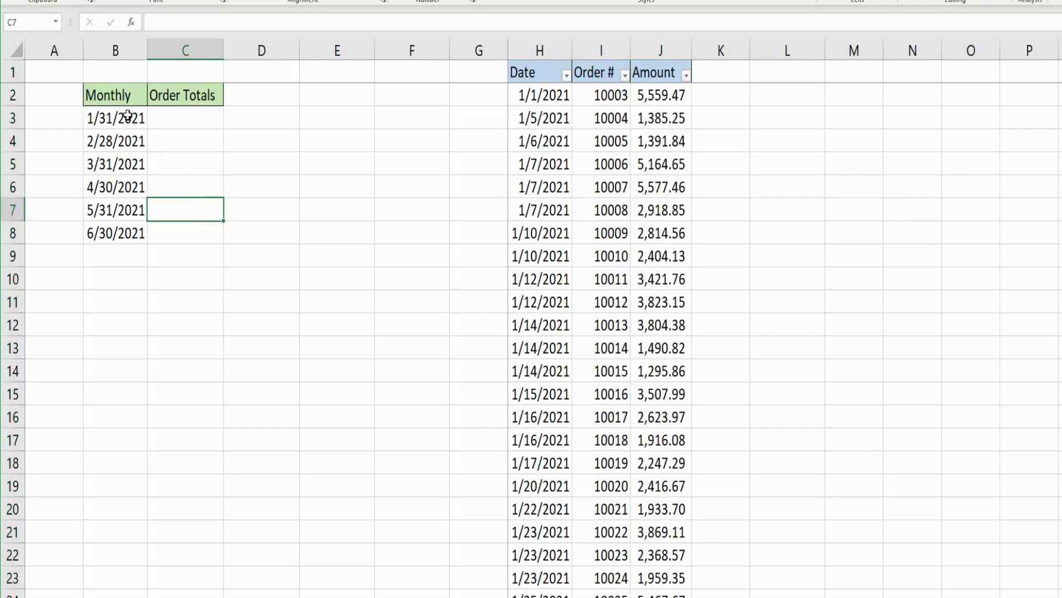
{"action": "left_click_drag", "start_coordinate": [121, 117], "coordinate": [132, 231]}
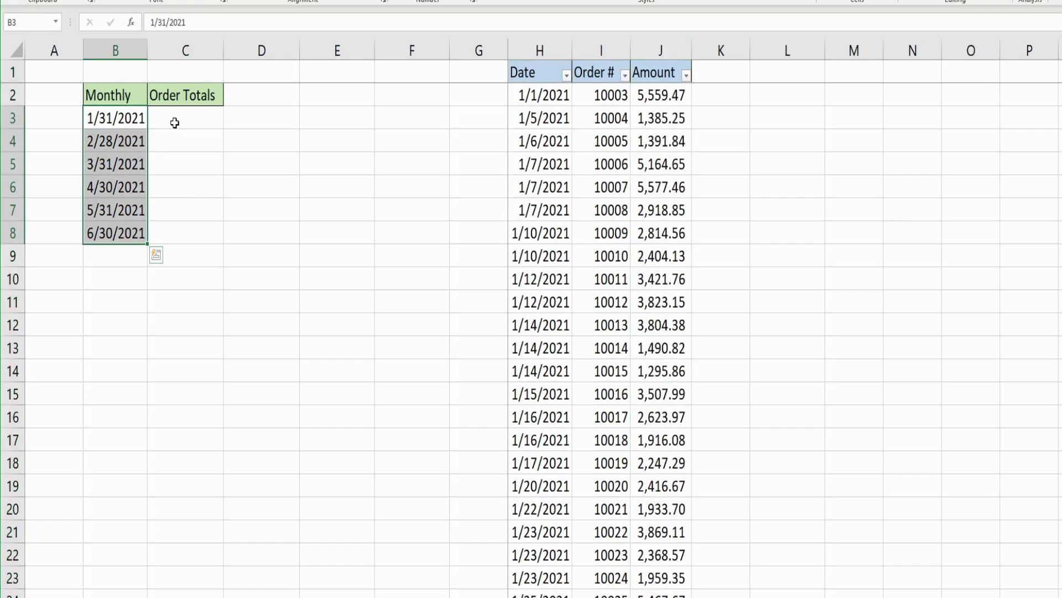
{"action": "left_click", "coordinate": [206, 122]}
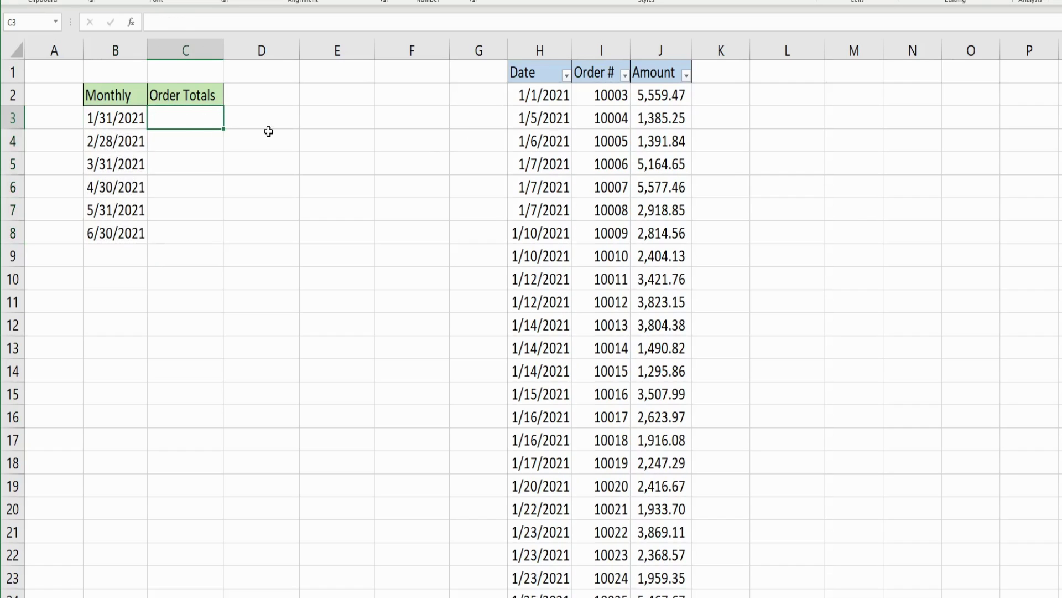
Begin =SUMIFS in C3 with $J:$J as the sum range and $H:$H as the criteria range
{"action": "type", "text": "=Sum"}
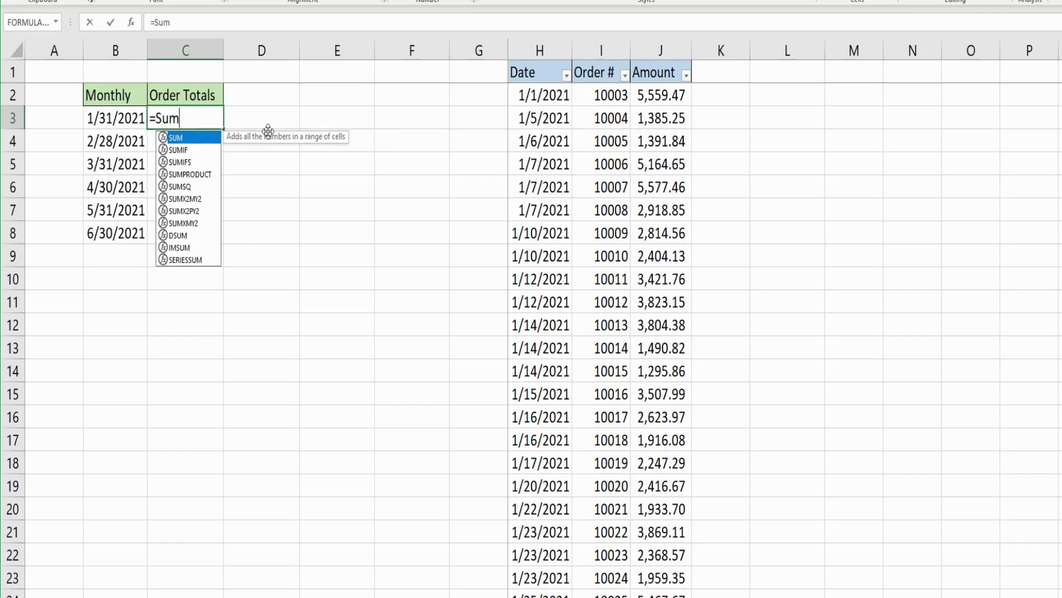
{"action": "type", "text": "ifs"}
{"action": "key", "text": "Tab"}
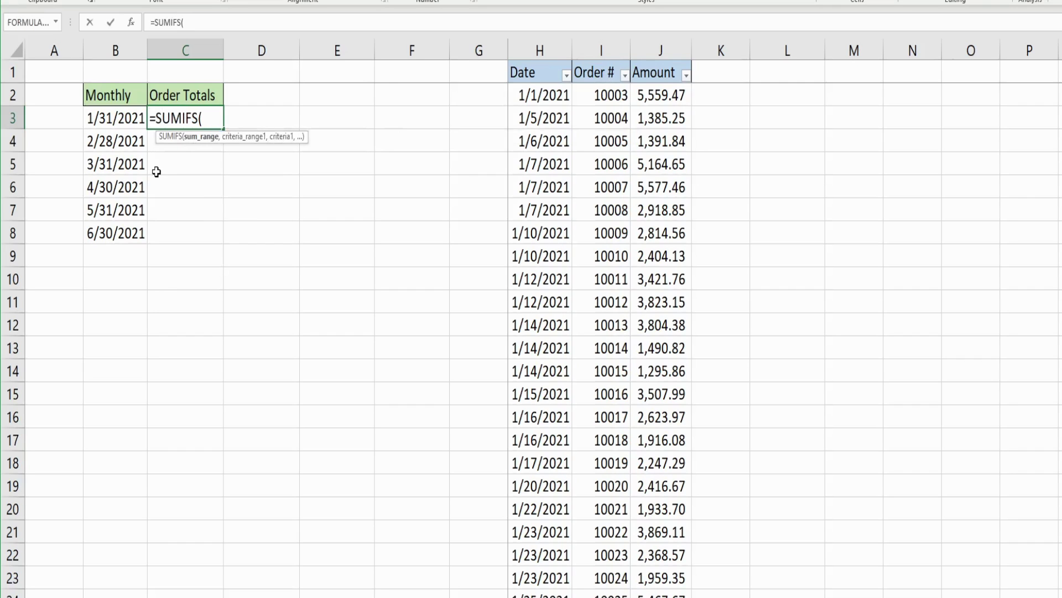
{"action": "left_click", "coordinate": [662, 43]}
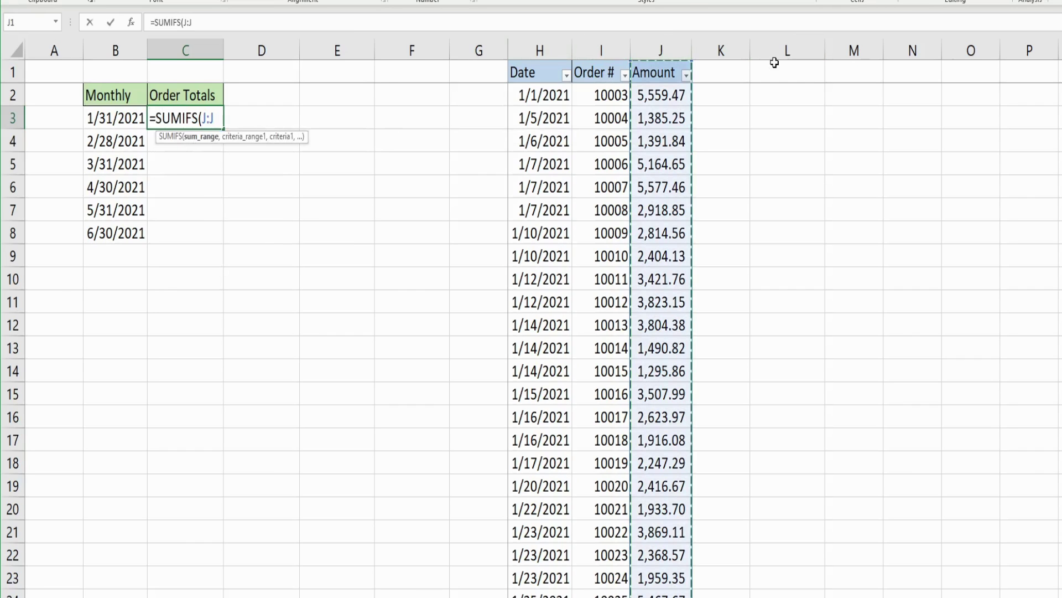
{"action": "key", "text": "F4"}
{"action": "type", "text": ","}
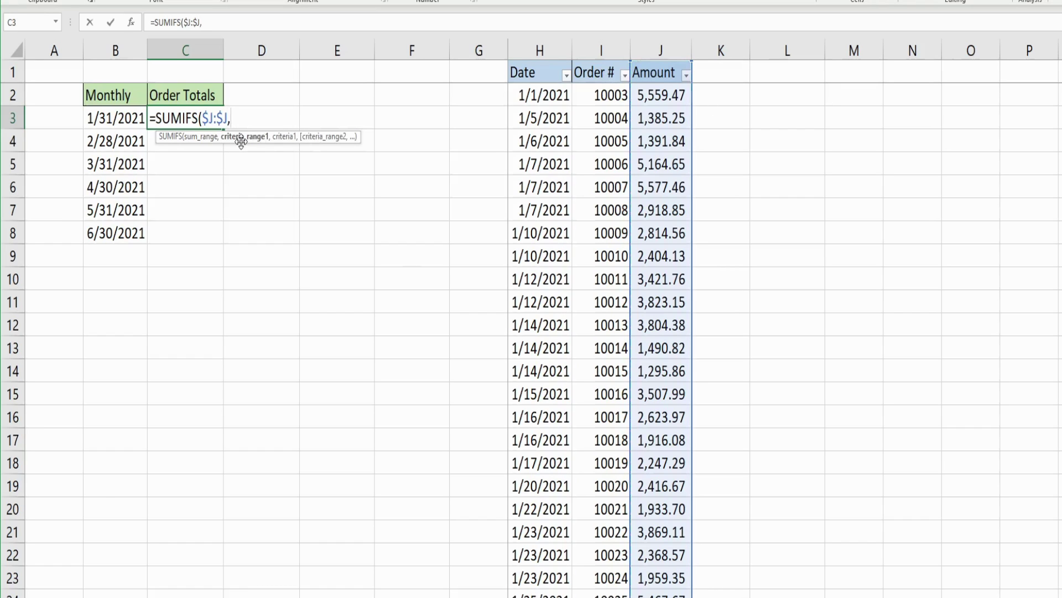
{"action": "left_click", "coordinate": [535, 45]}
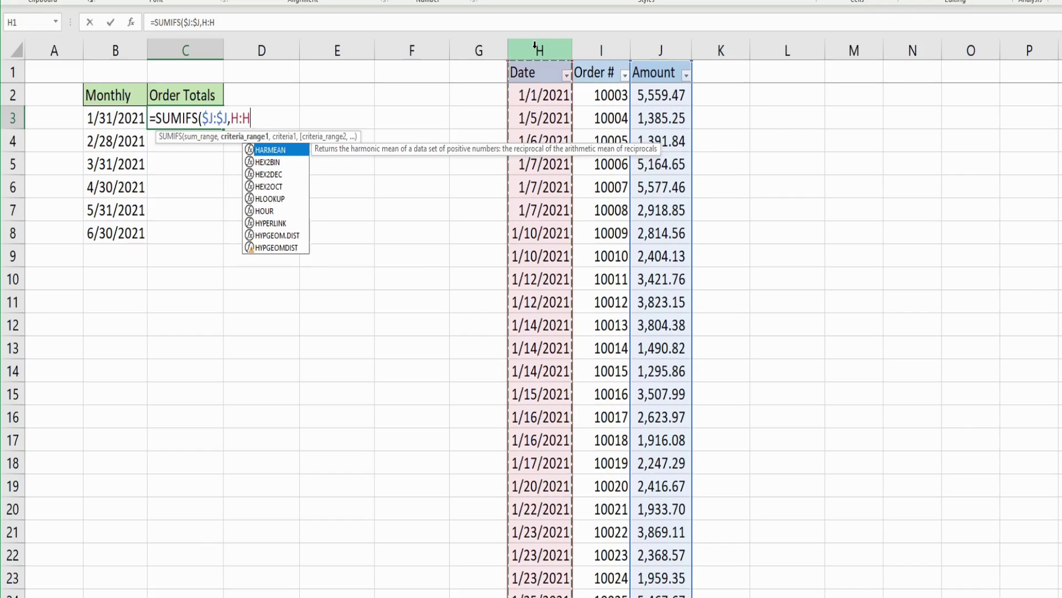
{"action": "key", "text": "F4"}
{"action": "type", "text": ","}
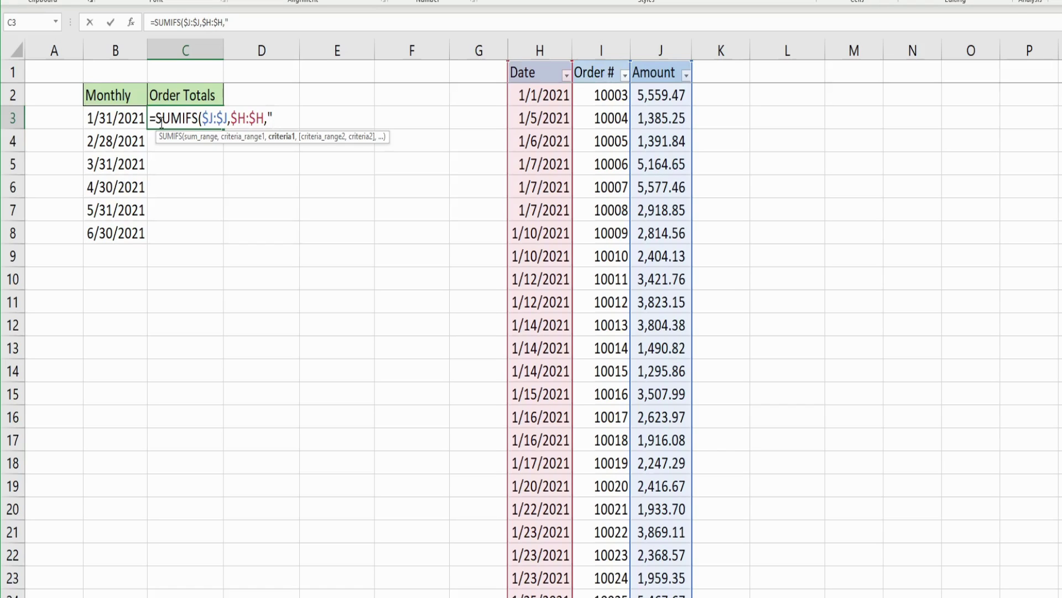
Add a ">="& criterion to the C3 formula and begin a DATE( function for the month's start
{"action": "type", "text": "=\"&"}
{"action": "type", "text": "Dat"}
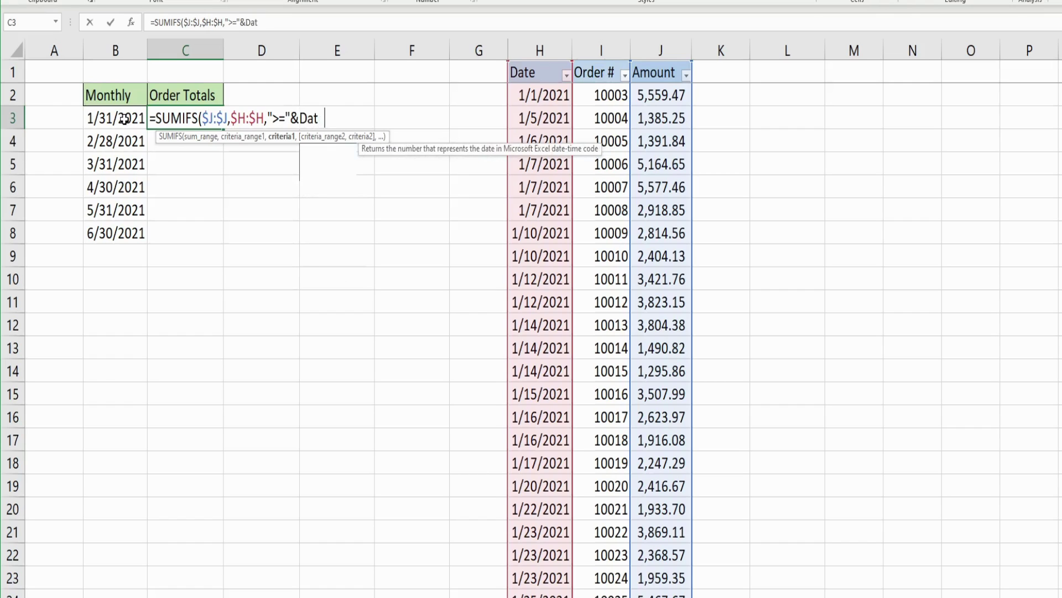
{"action": "type", "text": "e("}
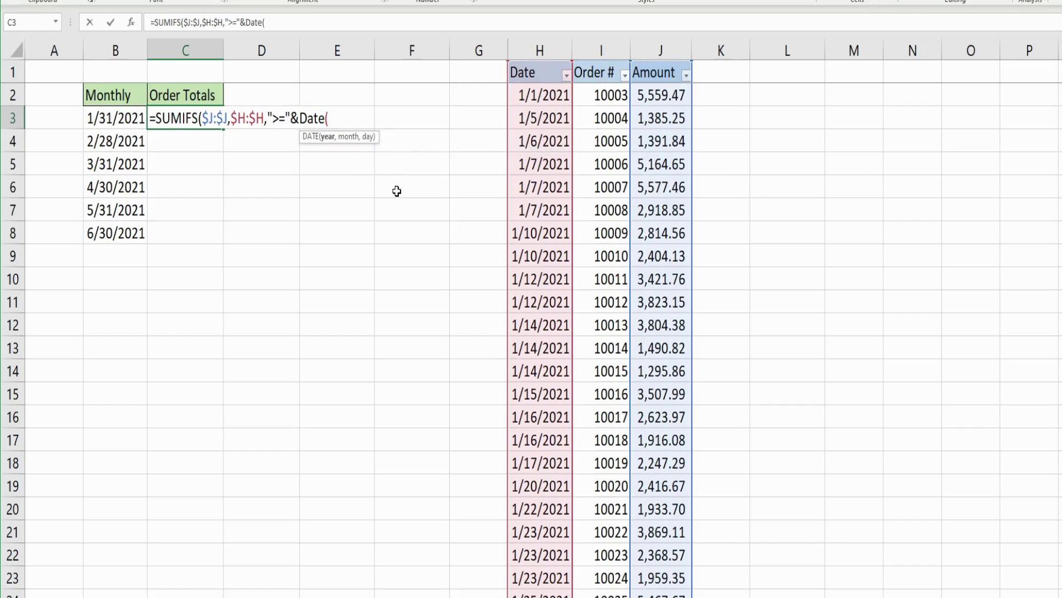
Build the start date as DATE(YEAR(B3),MONTH(B3),1) inside the C3 criterion
{"action": "type", "text": "Year"}
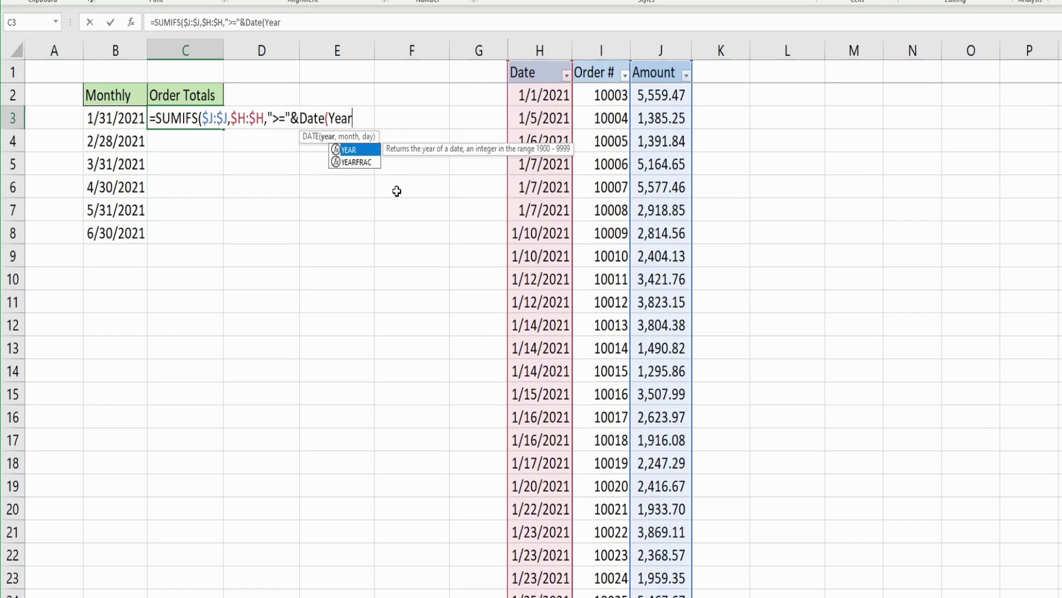
{"action": "type", "text": "()"}
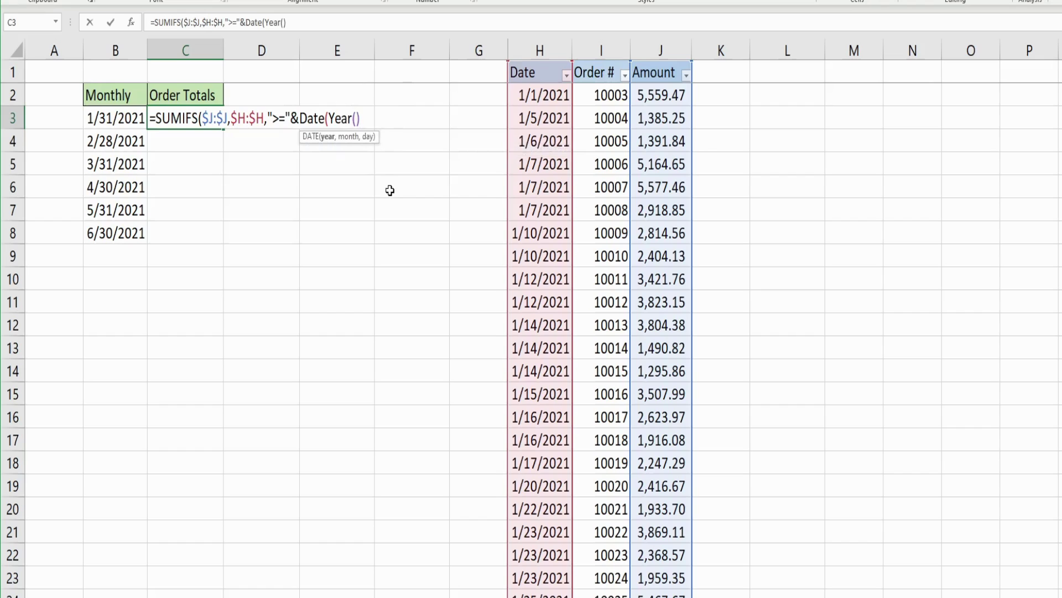
{"action": "left_click", "coordinate": [357, 117]}
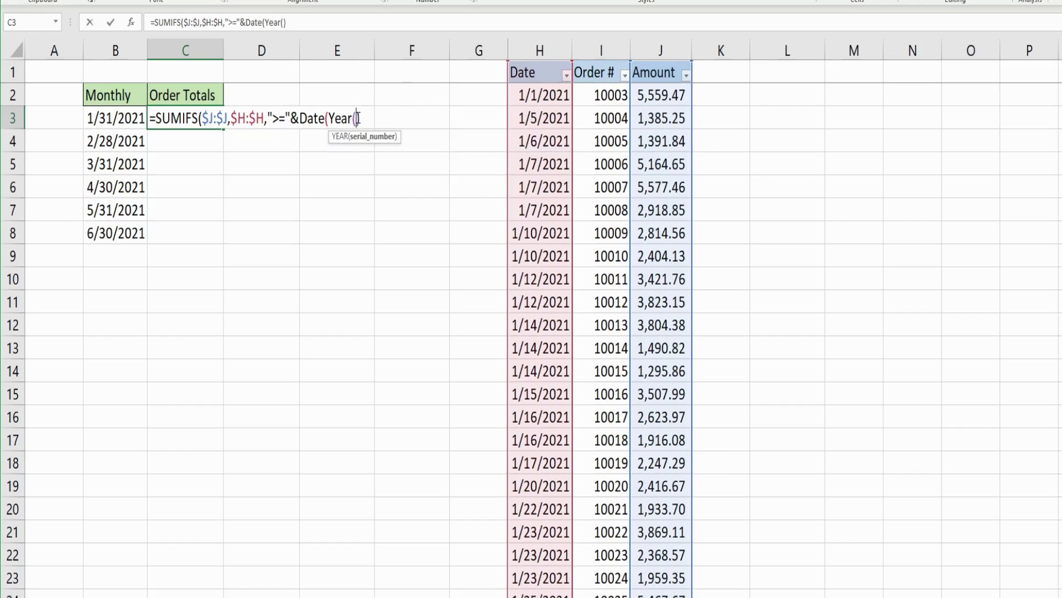
{"action": "left_click", "coordinate": [132, 117]}
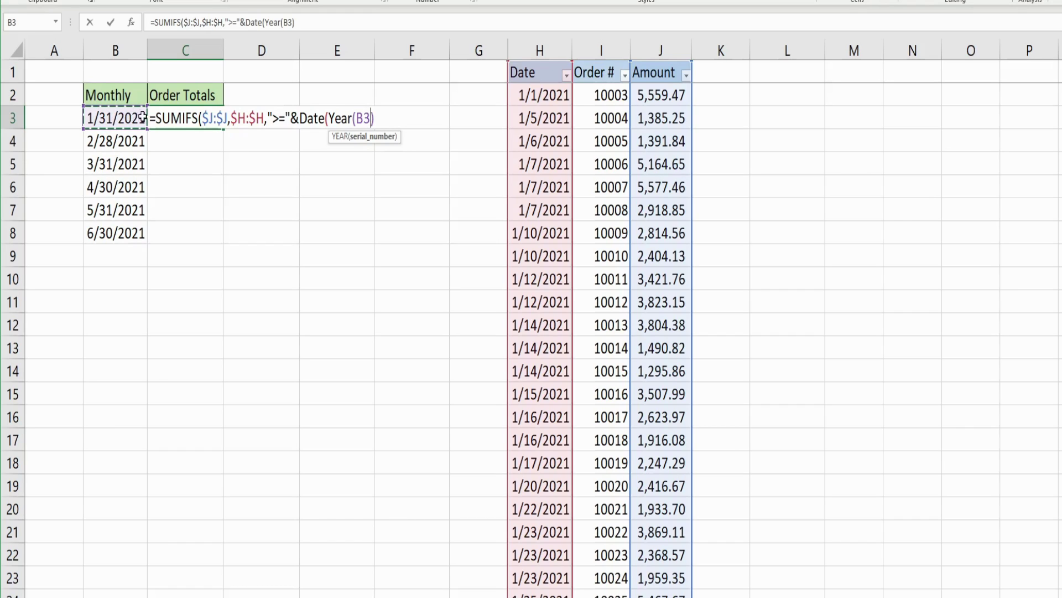
{"action": "left_click", "coordinate": [387, 120]}
{"action": "type", "text": "),"}
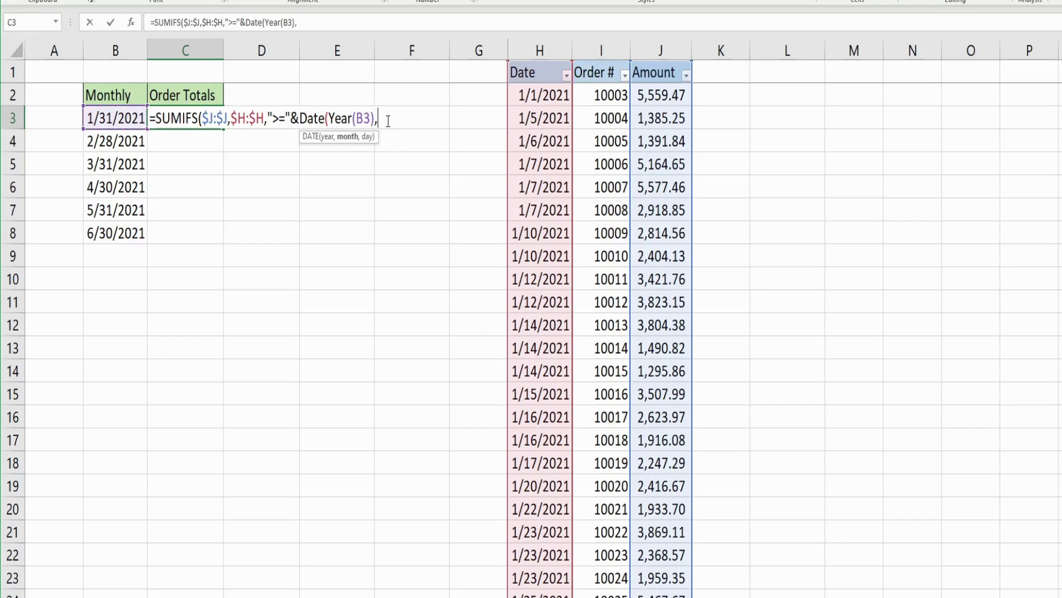
{"action": "type", "text": "Month"}
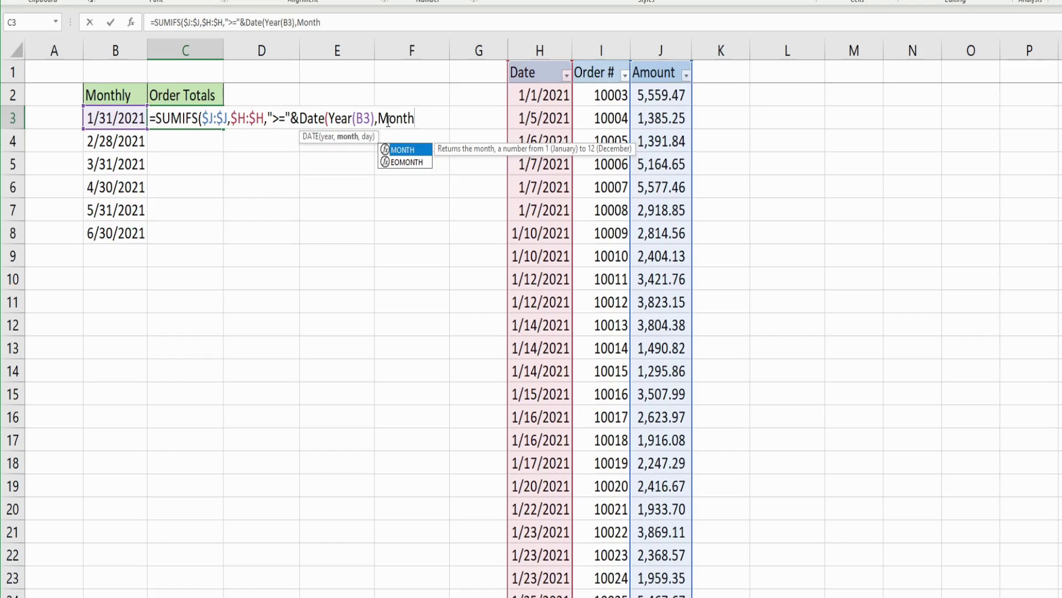
{"action": "type", "text": "("}
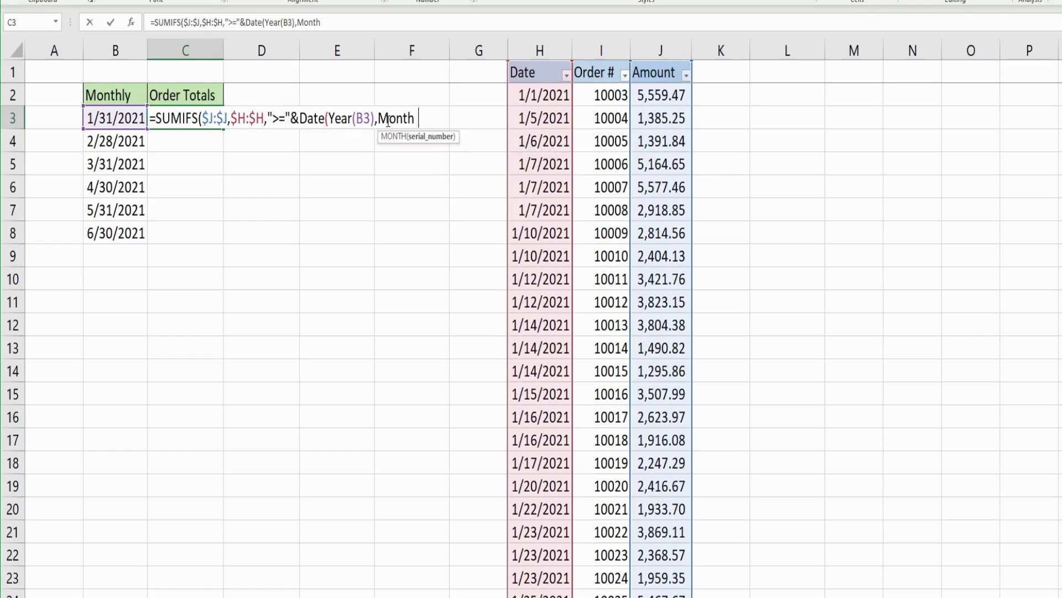
{"action": "left_click", "coordinate": [122, 118]}
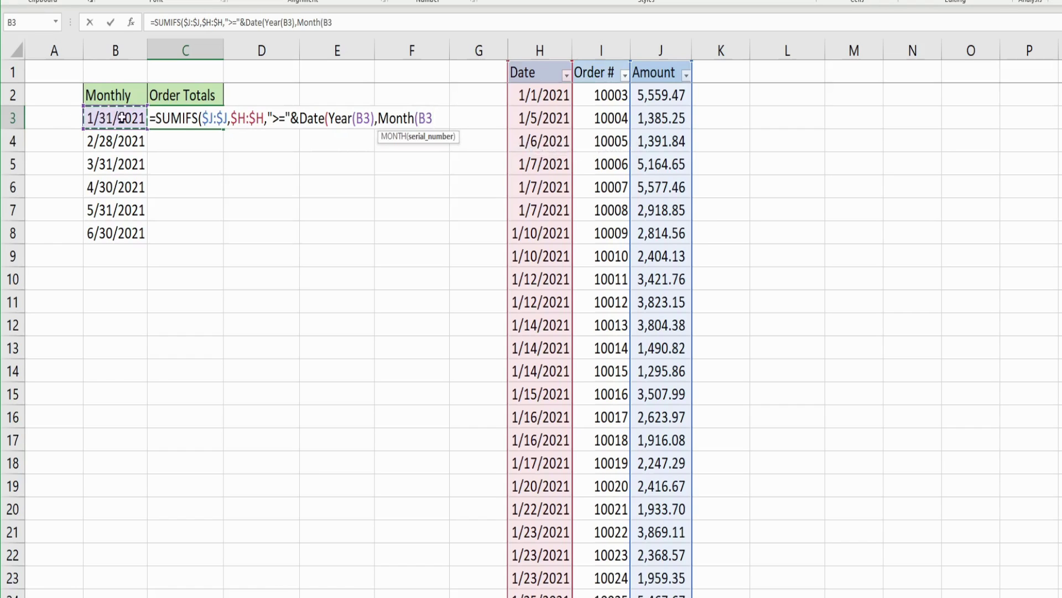
{"action": "type", "text": ")"}
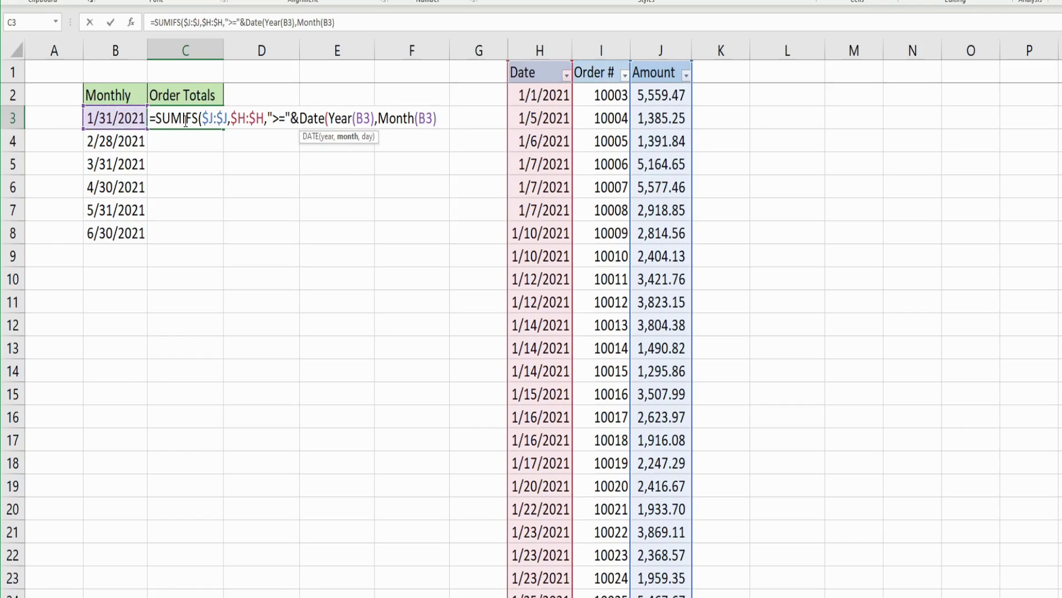
{"action": "type", "text": ",1"}
{"action": "type", "text": ")"}
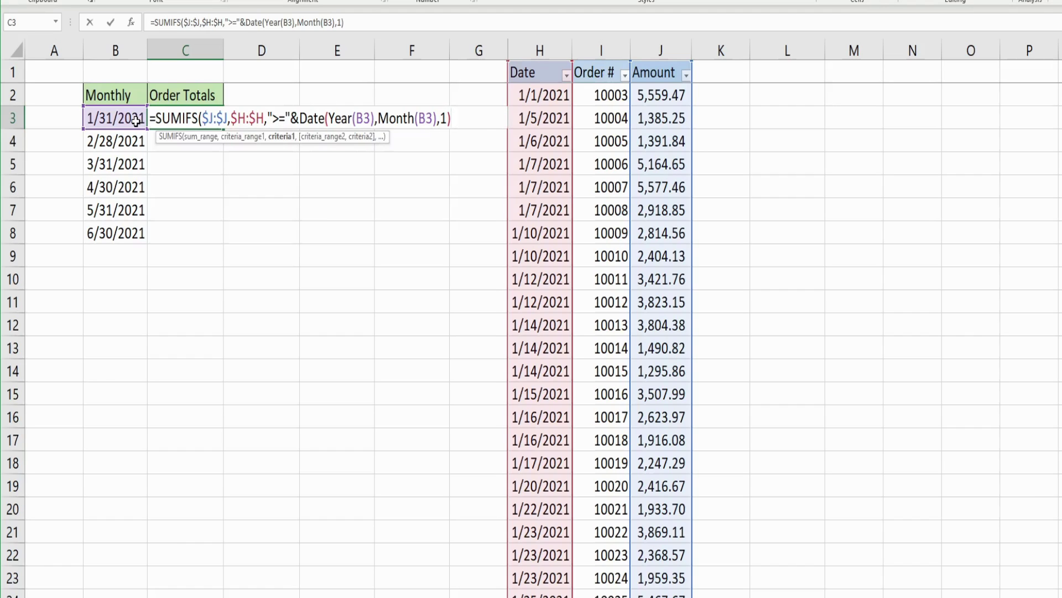
{"action": "type", "text": ","}
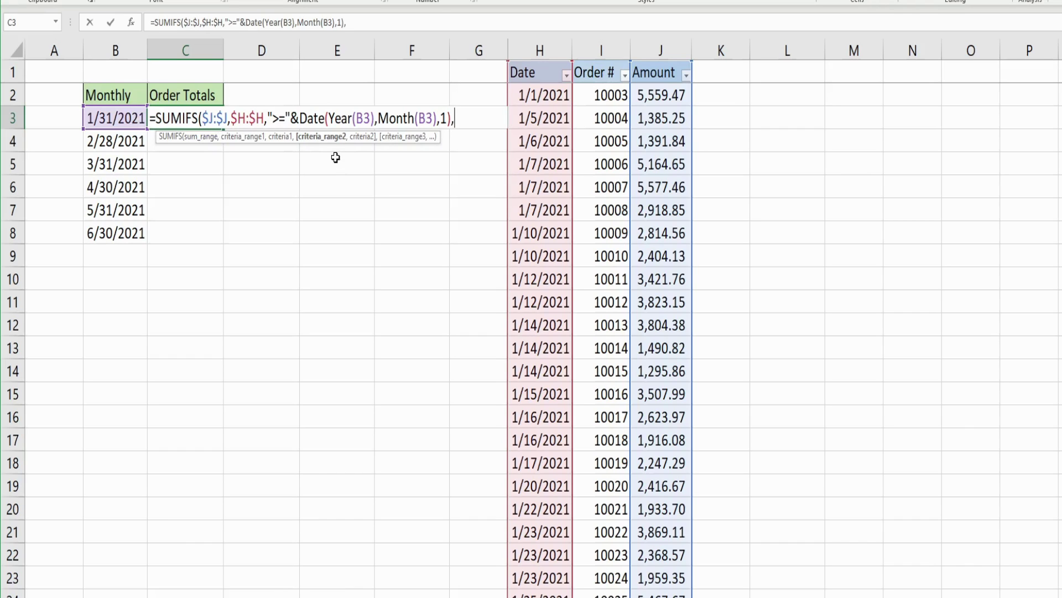
Add $H:$H as a second criteria range with a "<="& upper-bound condition
{"action": "left_click", "coordinate": [545, 51]}
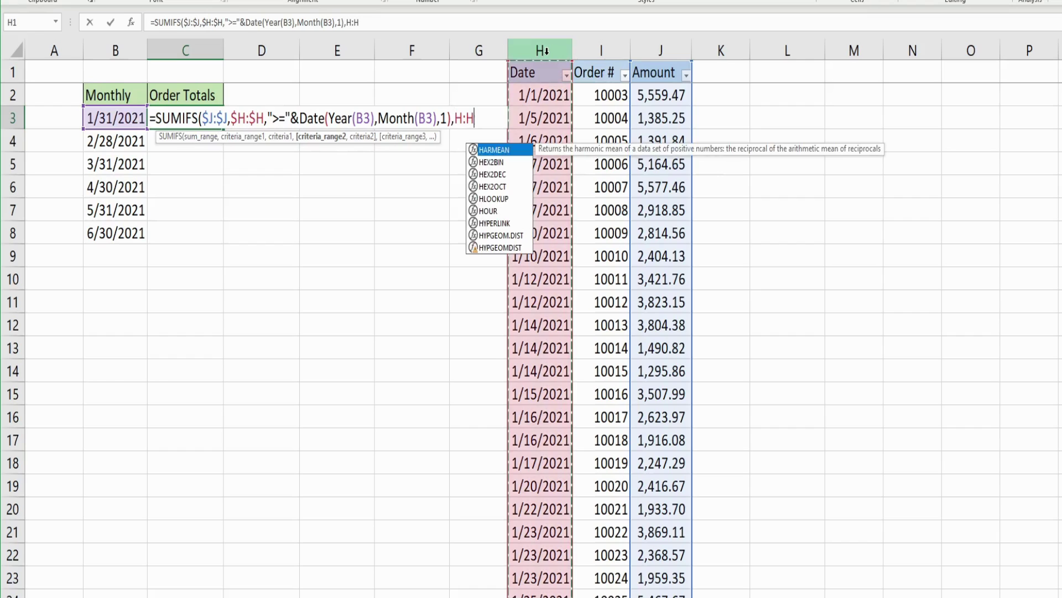
{"action": "key", "text": "F4"}
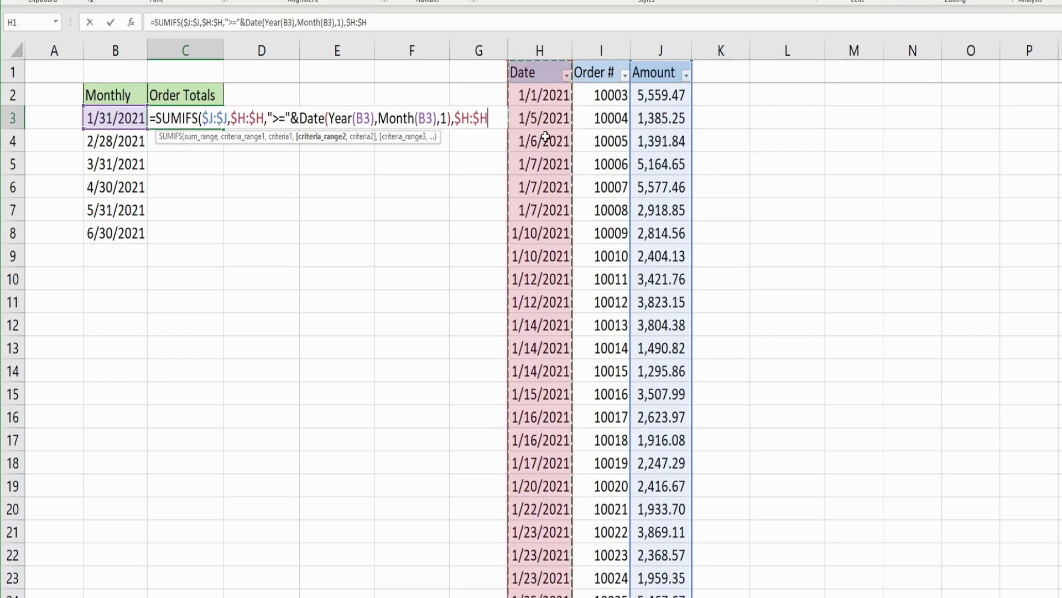
{"action": "type", "text": ","}
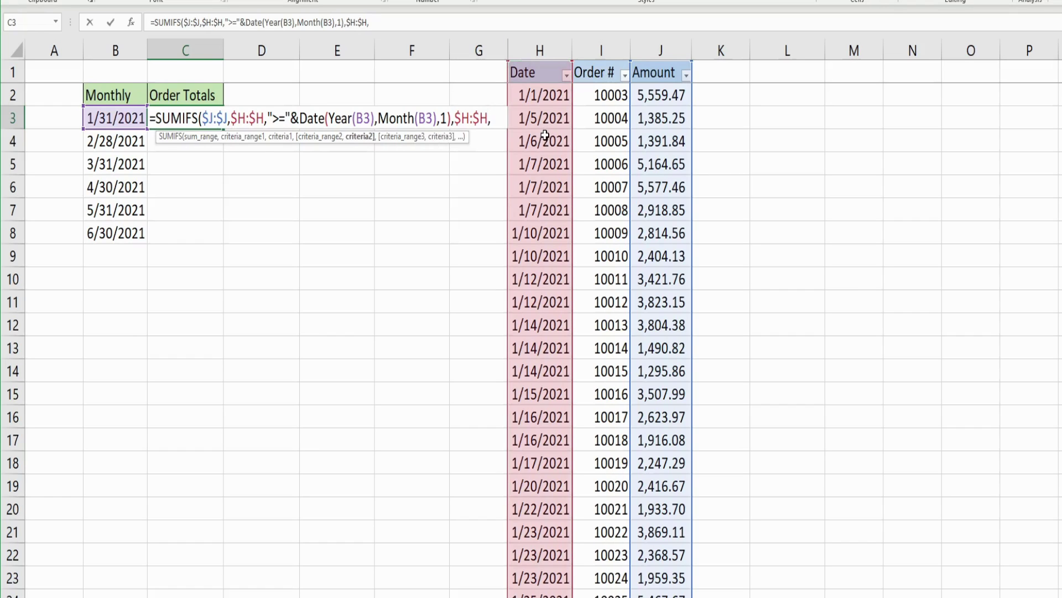
{"action": "type", "text": "\"<="}
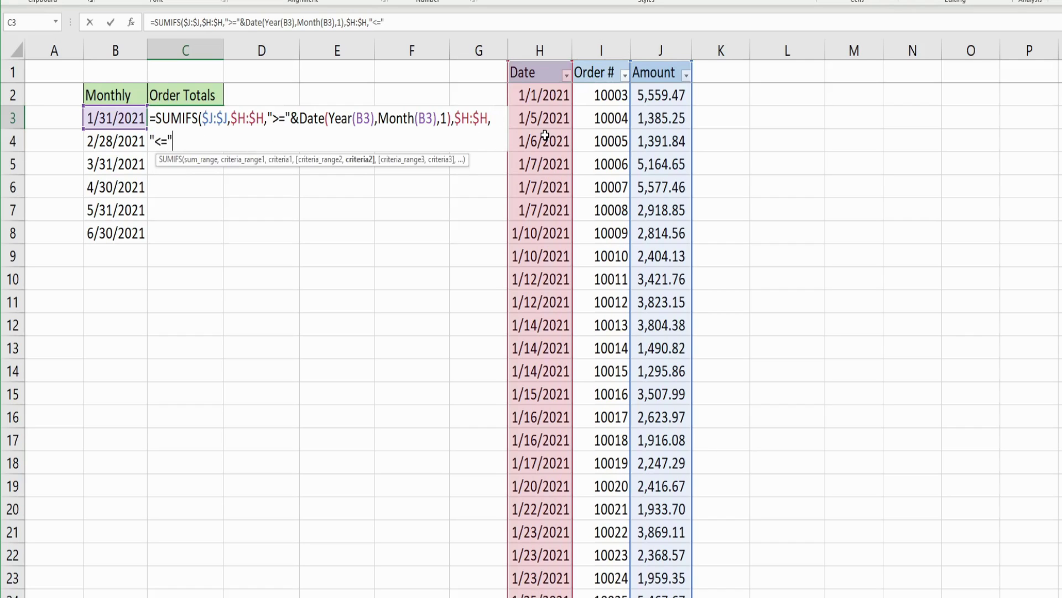
{"action": "type", "text": "&"}
Cap the dates at EOMONTH(B3,0) and enter the formula, giving a January total of 129,074.70
{"action": "type", "text": "Eom"}
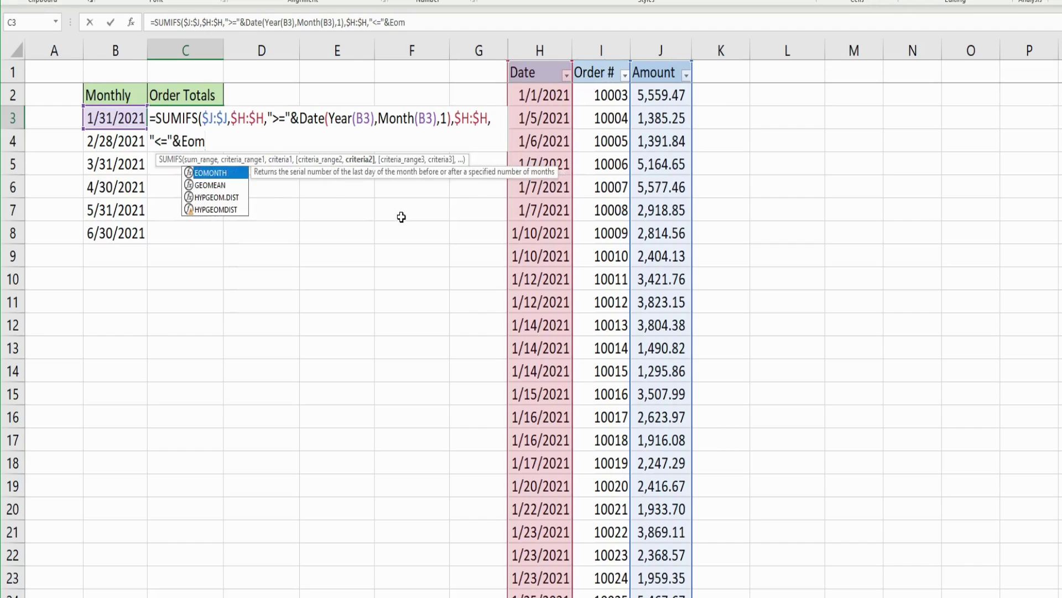
{"action": "key", "text": "Tab"}
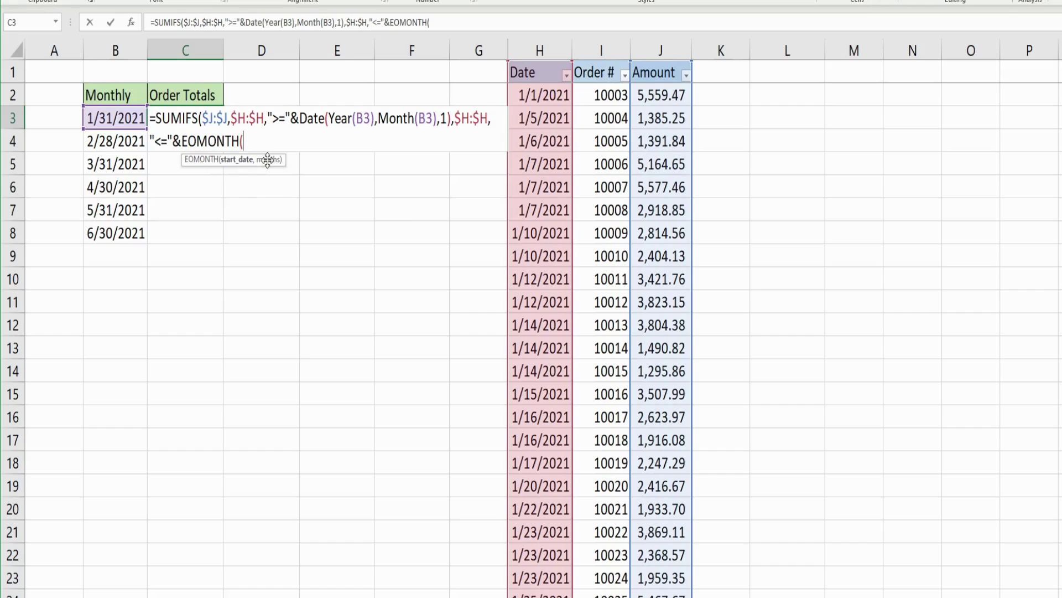
{"action": "left_click", "coordinate": [113, 116]}
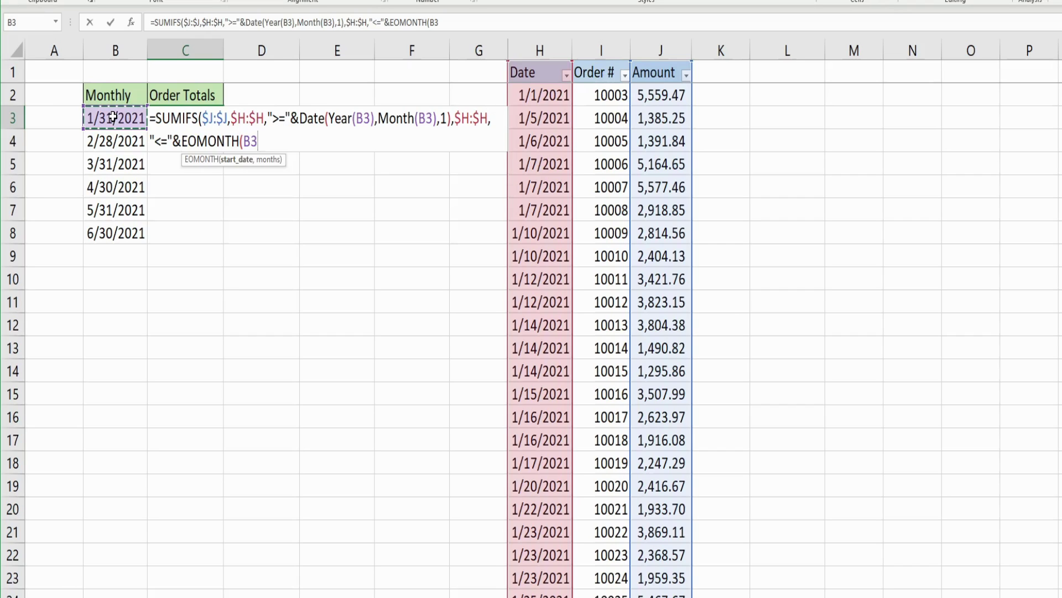
{"action": "type", "text": ",0"}
{"action": "type", "text": ")"}
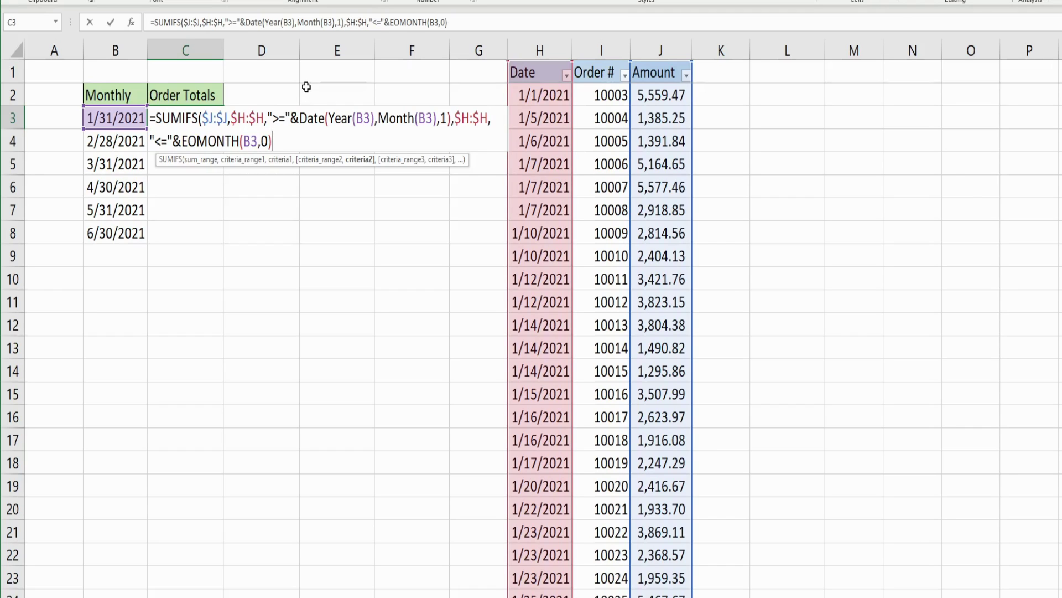
{"action": "type", "text": ")"}
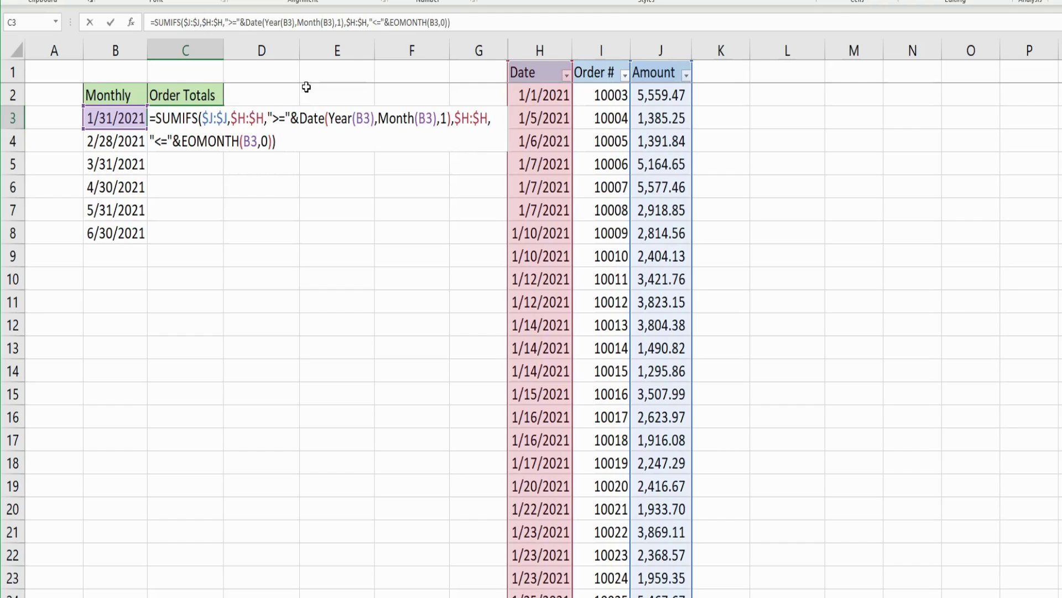
{"action": "key", "text": "Return"}
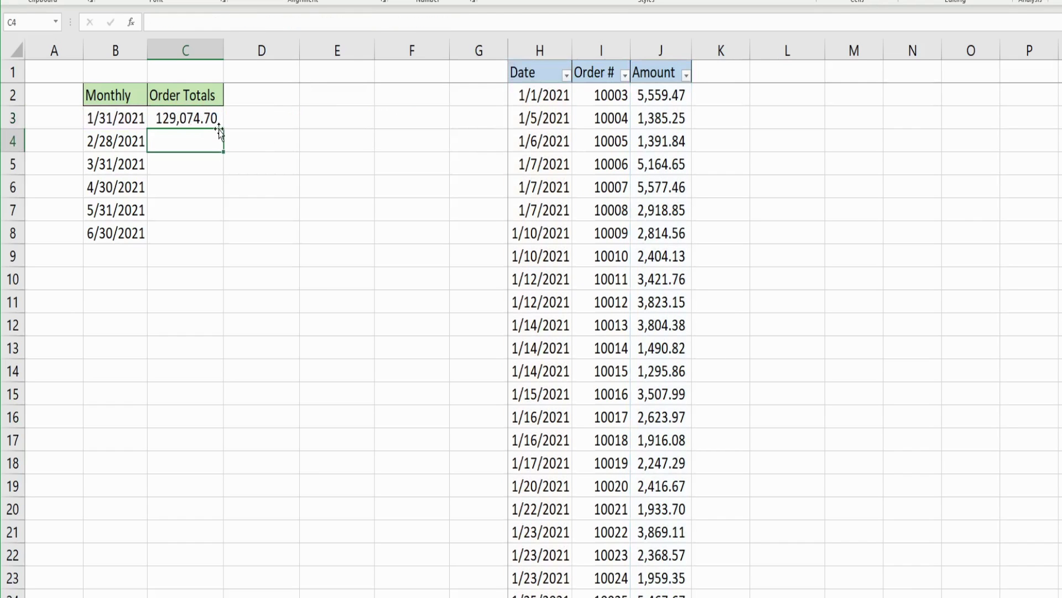
Filter the Date column to show only January
{"action": "left_click", "coordinate": [566, 75]}
{"action": "left_click", "coordinate": [453, 247]}
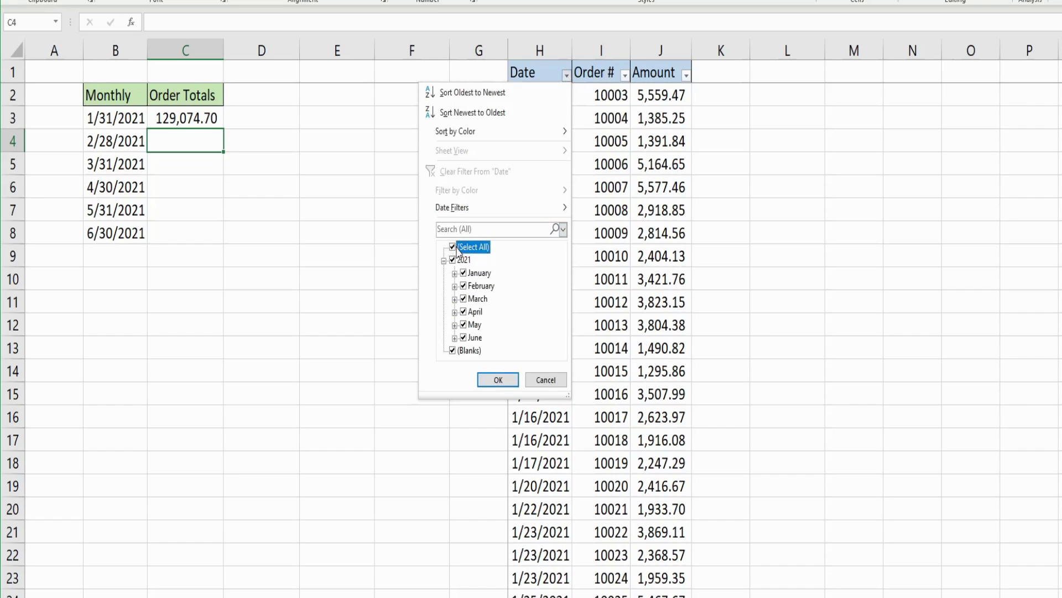
{"action": "left_click", "coordinate": [463, 272]}
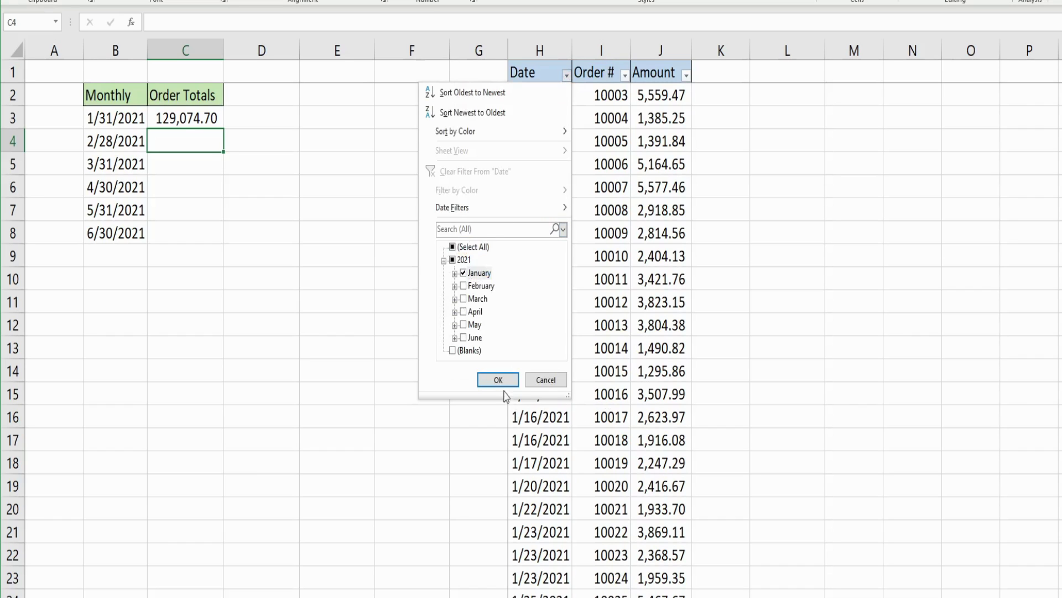
{"action": "left_click", "coordinate": [500, 380]}
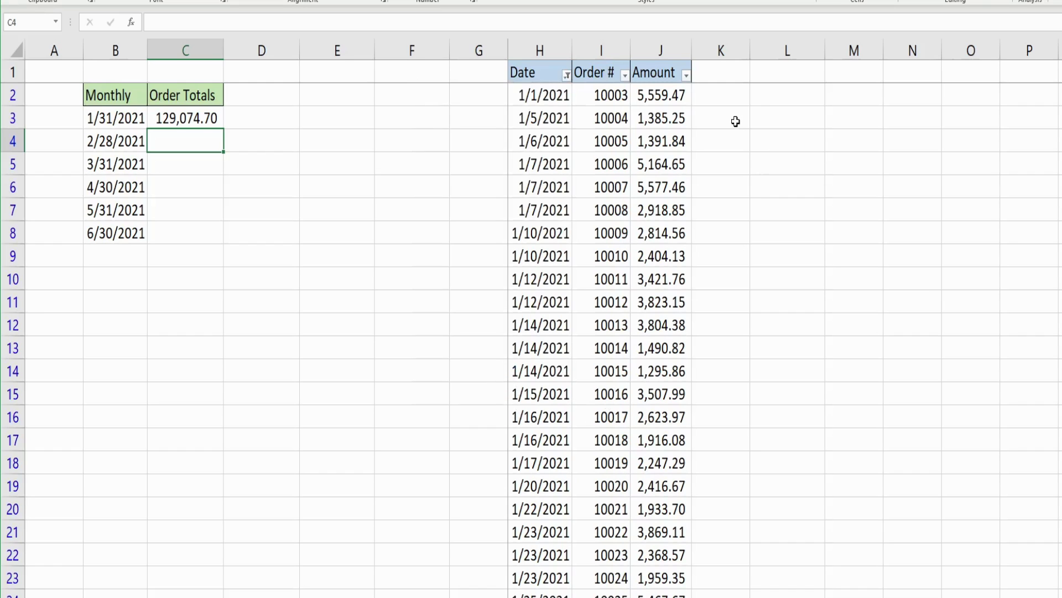
Check =SUBTOTAL(9,J:J) in L3 with comma style shows 129,074.70, then delete it
{"action": "left_click", "coordinate": [784, 121]}
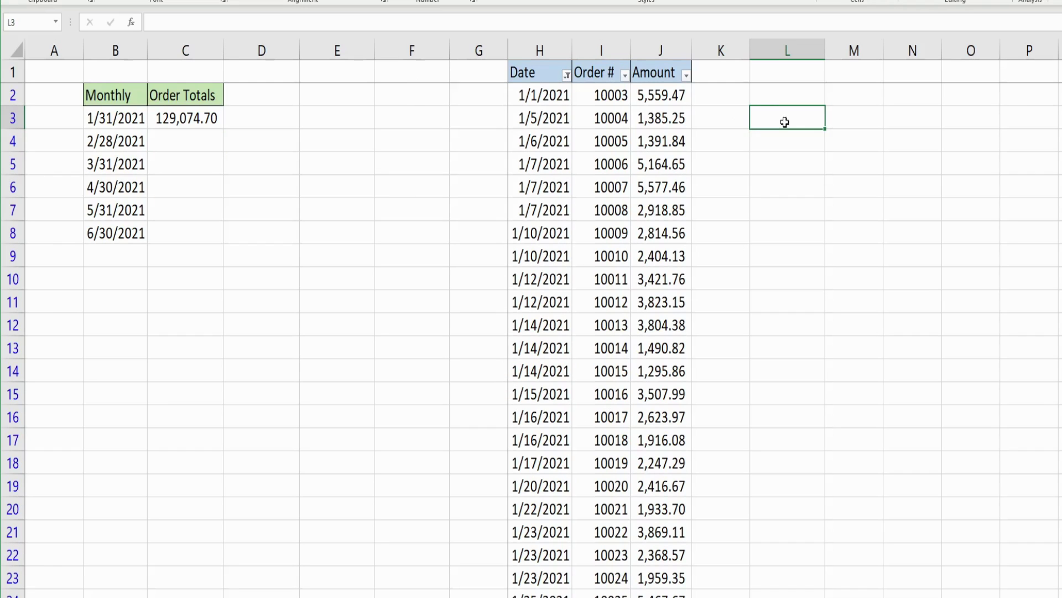
{"action": "type", "text": "=SUBTOTAL(9,"}
{"action": "left_click", "coordinate": [681, 56]}
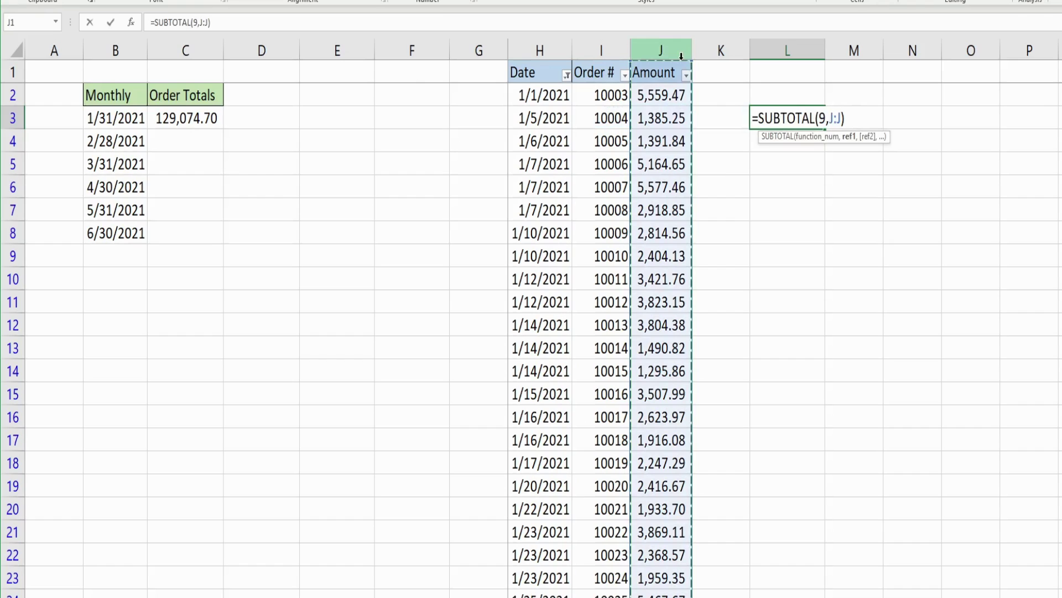
{"action": "type", "text": ")"}
{"action": "key", "text": "Return"}
{"action": "left_click", "coordinate": [812, 117]}
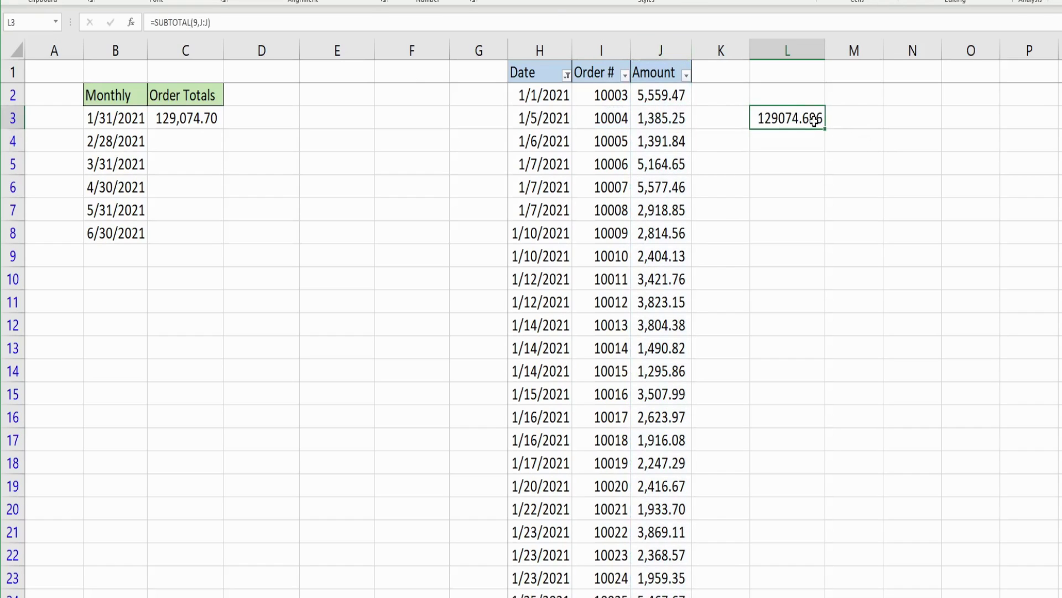
{"action": "key", "text": "ctrl+shift+1"}
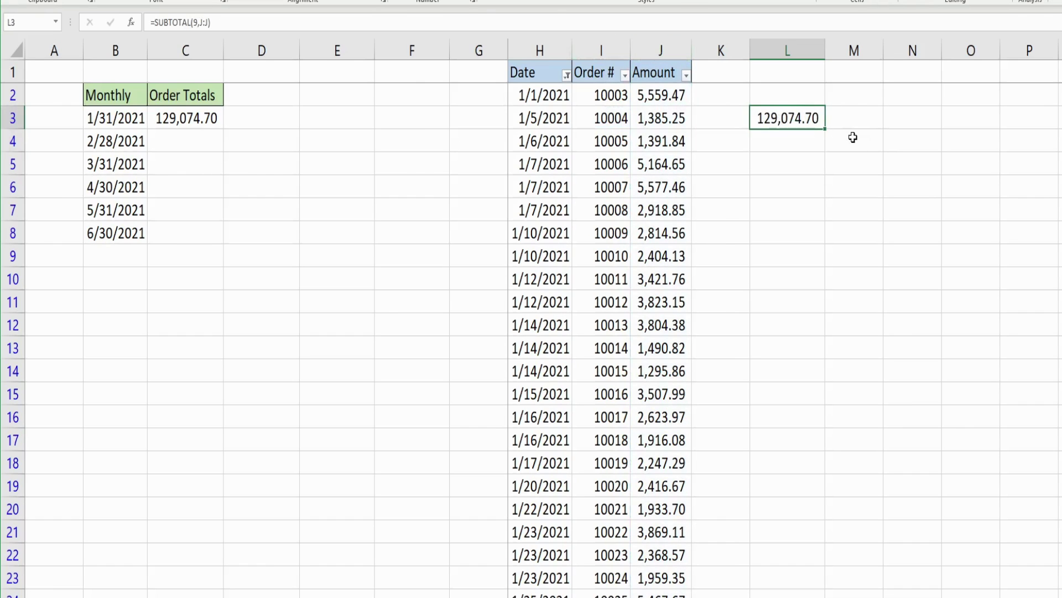
{"action": "key", "text": "Delete"}
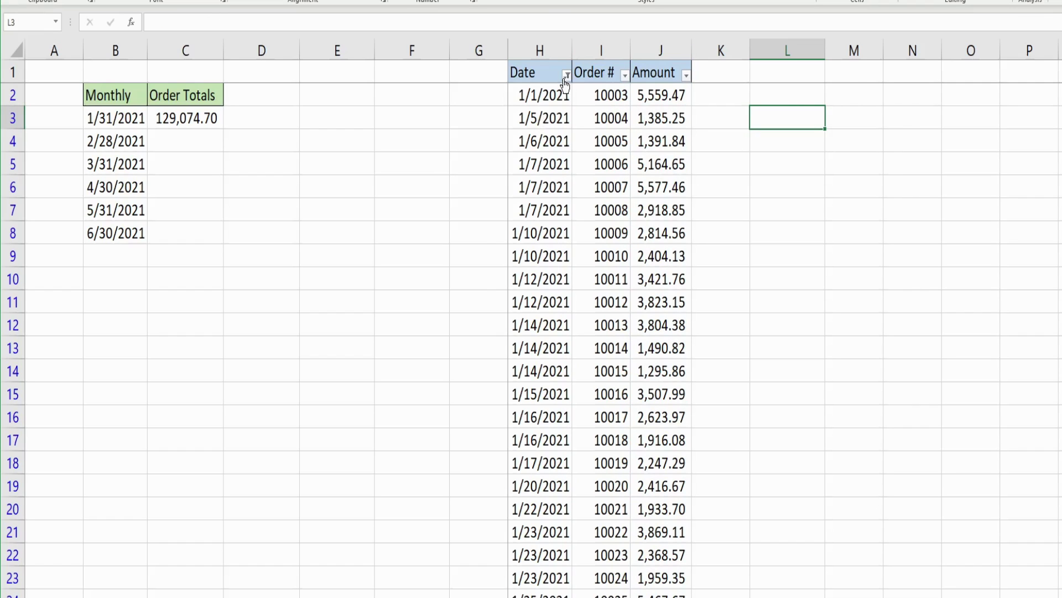
Clear the Date filter and fill the C3 SUMIFS down to C8 for February through June
{"action": "left_click", "coordinate": [566, 75]}
{"action": "left_click", "coordinate": [475, 171]}
{"action": "left_click", "coordinate": [206, 118]}
{"action": "left_click_drag", "start_coordinate": [223, 132], "coordinate": [221, 244]}
AutoSum the monthly totals in C9 and match them with =SUM(J:J) in D9, both 923,865.75
{"action": "left_click", "coordinate": [208, 264]}
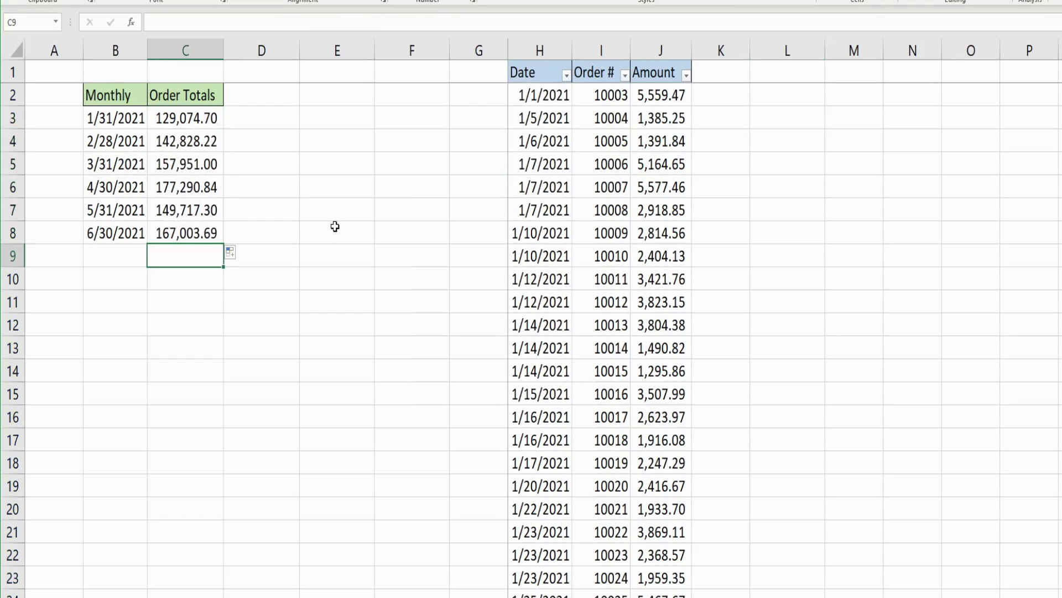
{"action": "key", "text": "alt+equal"}
{"action": "key", "text": "Return"}
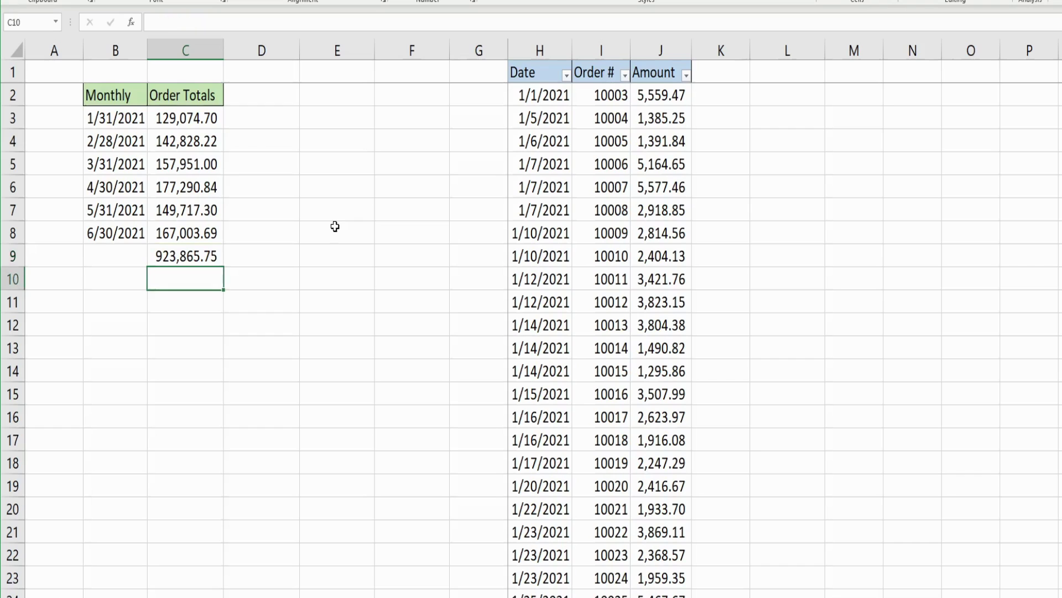
{"action": "left_click", "coordinate": [310, 239]}
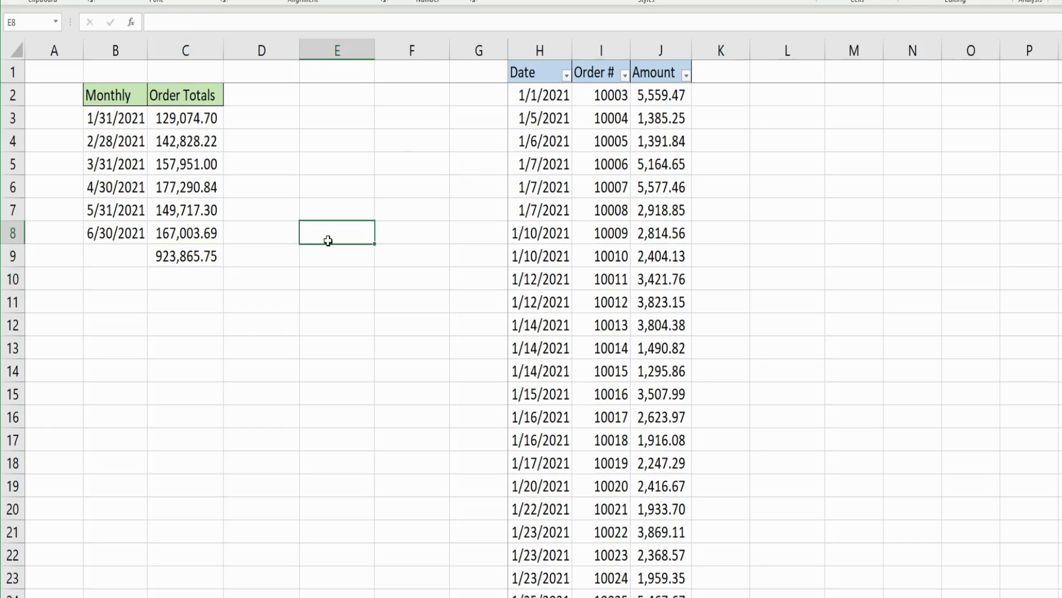
{"action": "left_click", "coordinate": [282, 249]}
{"action": "key", "text": "alt+equal"}
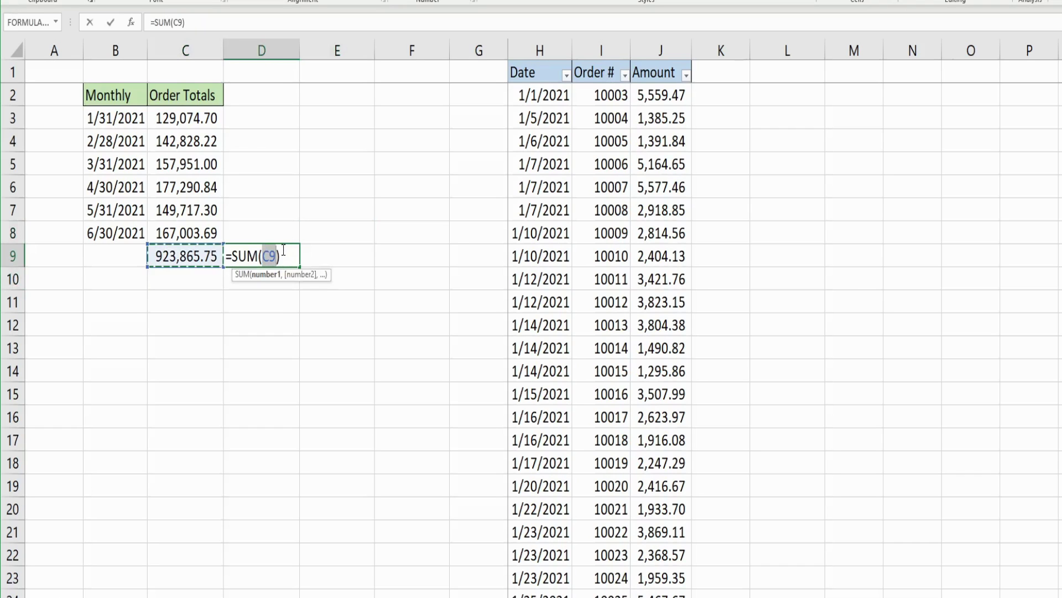
{"action": "left_click", "coordinate": [657, 50]}
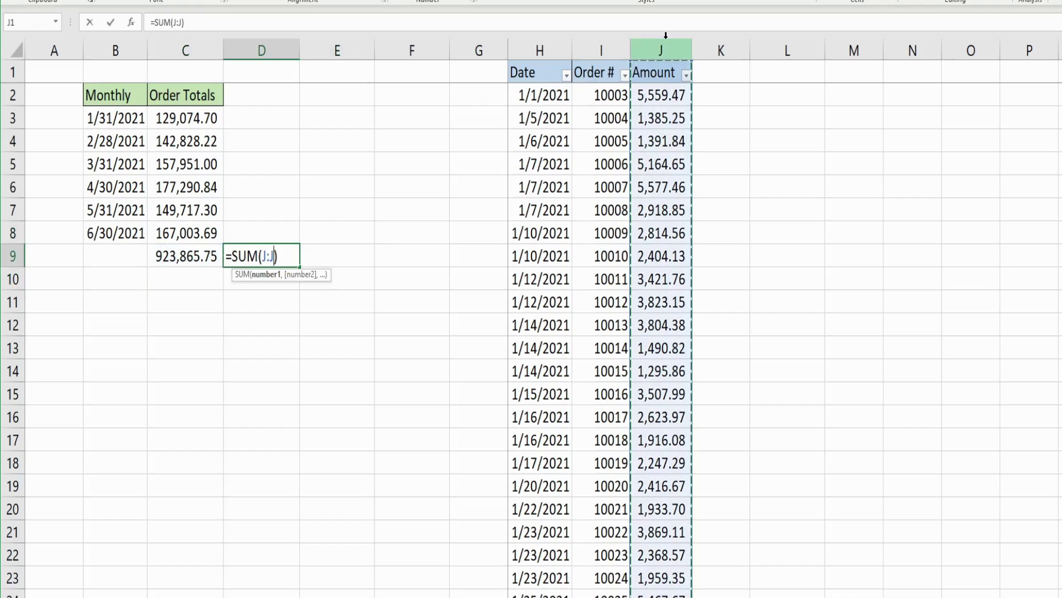
{"action": "key", "text": "ctrl+Return"}
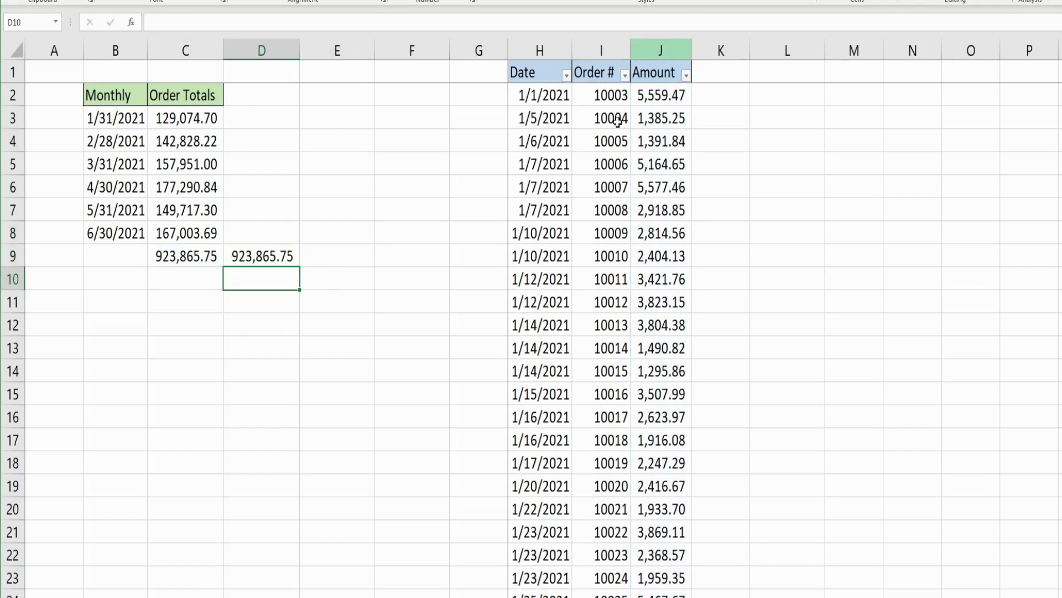